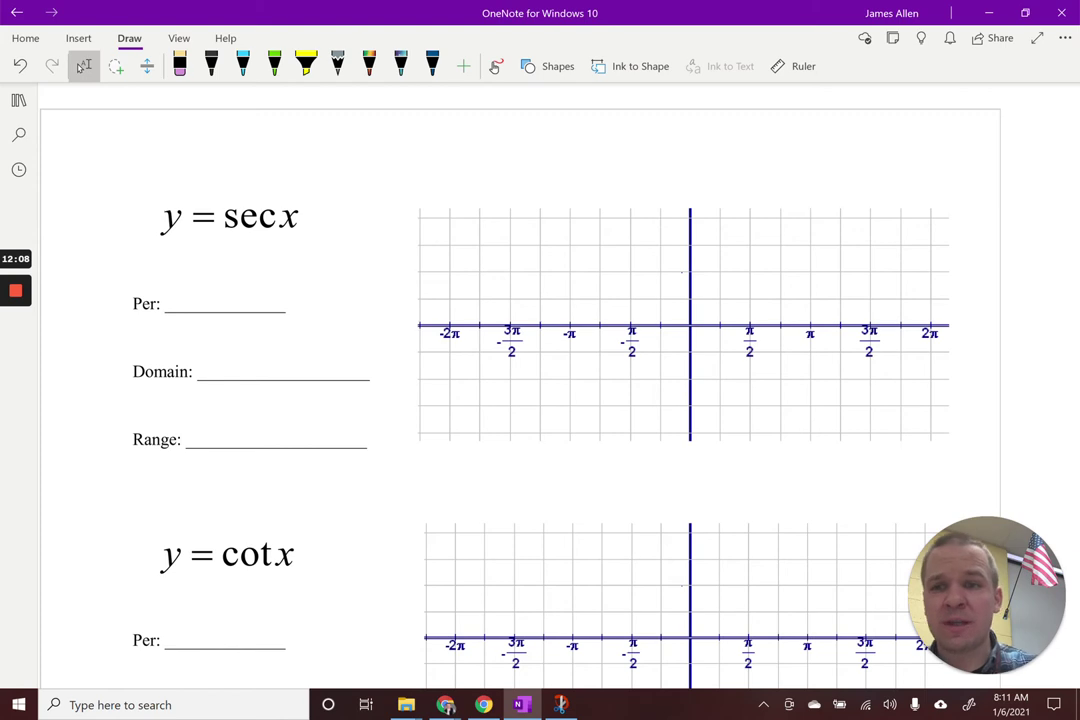
# Write '= 1/cos x' after y = sec x, then set the pen to dark blue
pyautogui.click(432, 66)
pyautogui.moveTo(311, 213); pyautogui.dragTo(327, 213)
pyautogui.moveTo(311, 222); pyautogui.dragTo(327, 222)
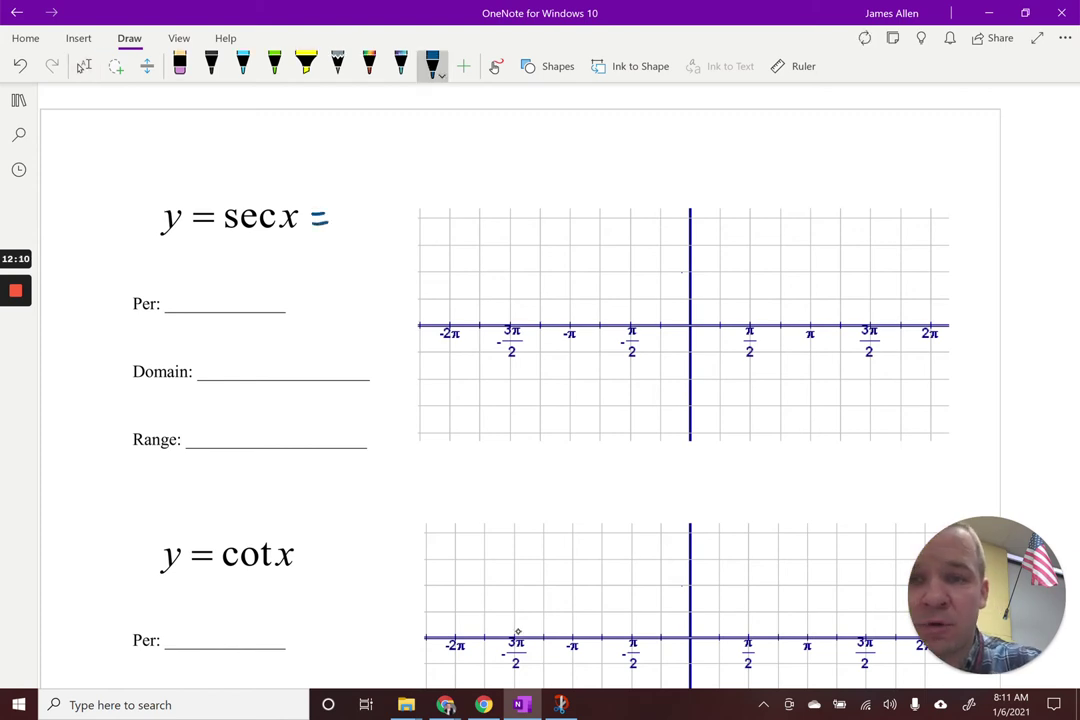
pyautogui.moveTo(362, 181); pyautogui.dragTo(363, 198)
pyautogui.moveTo(345, 214)
pyautogui.mouseDown()
pyautogui.moveTo(390, 204)
pyautogui.moveTo(353, 224)
pyautogui.moveTo(355, 243)
pyautogui.mouseUp()
pyautogui.moveTo(368, 224)
pyautogui.mouseDown()
pyautogui.moveTo(378, 242)
pyautogui.moveTo(413, 240)
pyautogui.mouseUp()
pyautogui.moveTo(414, 212); pyautogui.dragTo(396, 240)
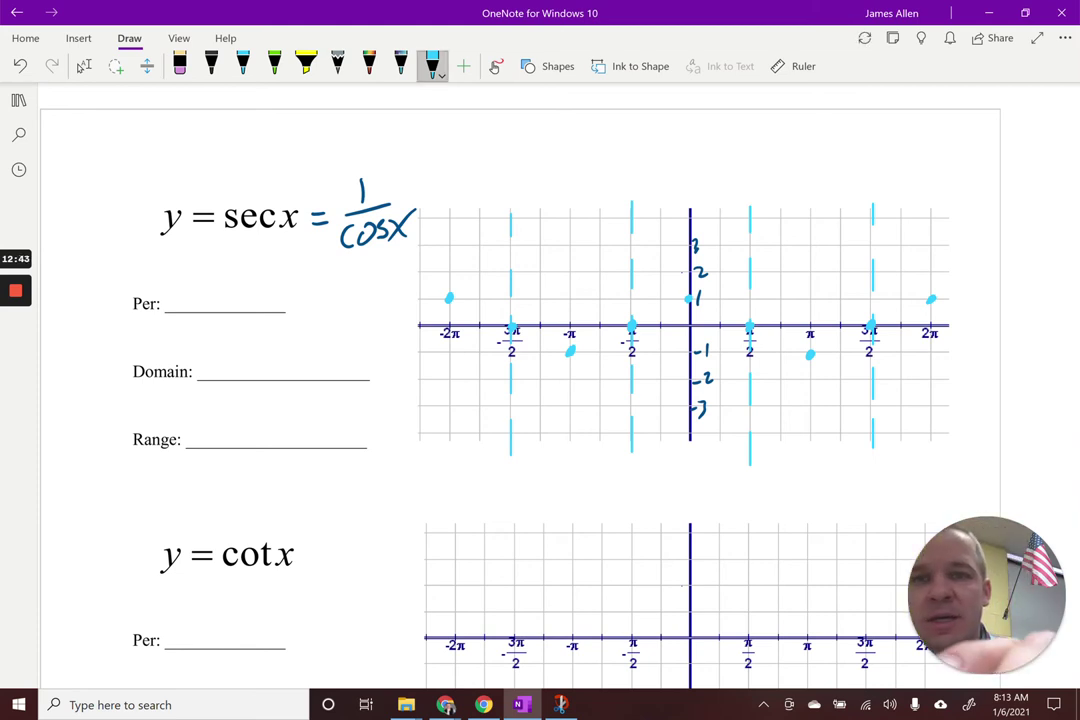
pyautogui.click(432, 66)
pyautogui.click(535, 202)
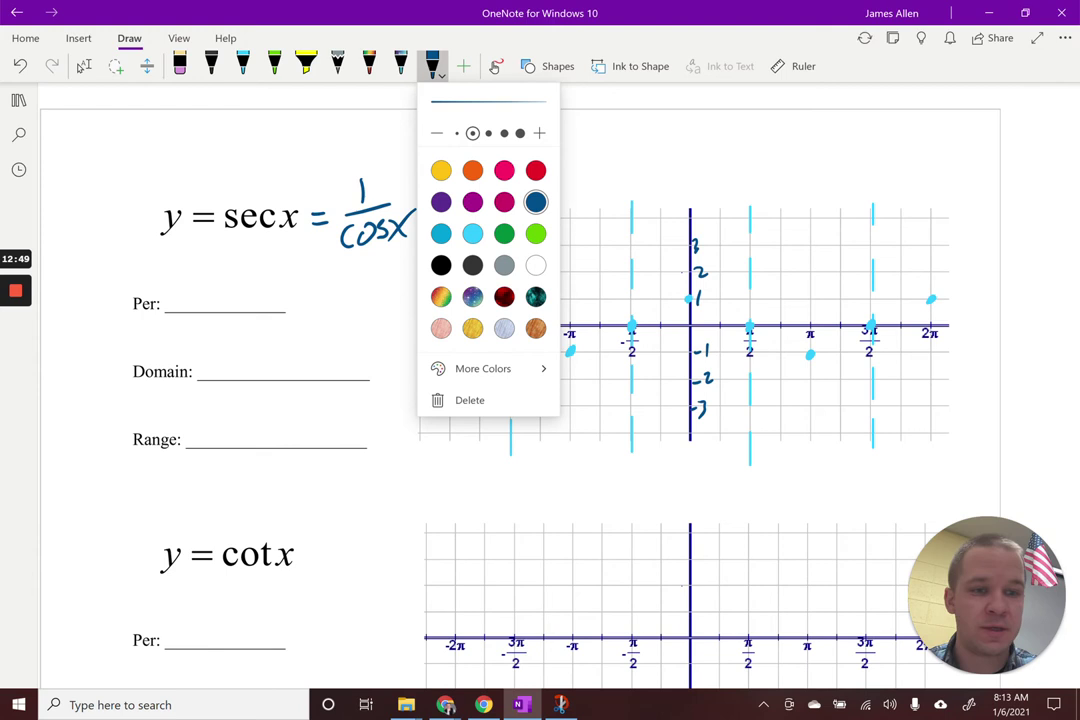
# Write the sec x period as 2π on the Per line
pyautogui.press('Escape')
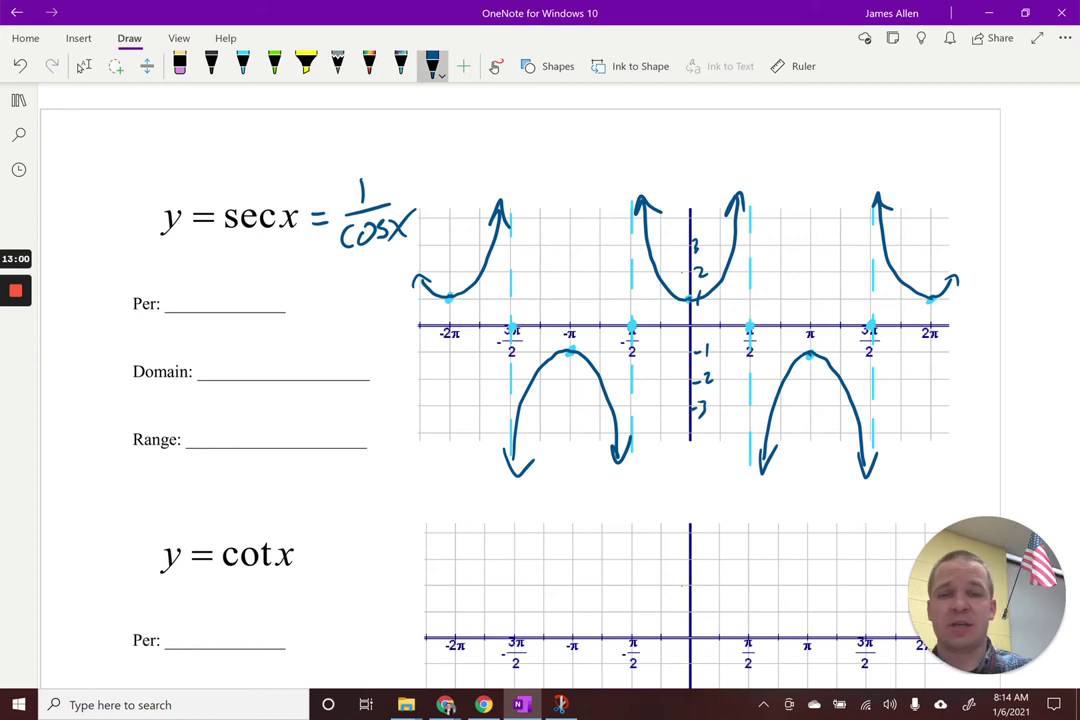
pyautogui.moveTo(174, 283); pyautogui.dragTo(212, 312)
pyautogui.moveTo(243, 268); pyautogui.dragTo(244, 311)
pyautogui.moveTo(200, 273); pyautogui.dragTo(262, 262)
# Begin the sec x domain as {x | x ≠ π/2
pyautogui.moveTo(214, 323); pyautogui.dragTo(214, 395)
pyautogui.moveTo(224, 348)
pyautogui.mouseDown()
pyautogui.moveTo(240, 376)
pyautogui.moveTo(222, 378)
pyautogui.mouseUp()
pyautogui.moveTo(255, 320); pyautogui.dragTo(251, 398)
pyautogui.moveTo(262, 347)
pyautogui.mouseDown()
pyautogui.moveTo(276, 370)
pyautogui.moveTo(261, 372)
pyautogui.moveTo(303, 359)
pyautogui.mouseUp()
pyautogui.moveTo(301, 338); pyautogui.dragTo(293, 370)
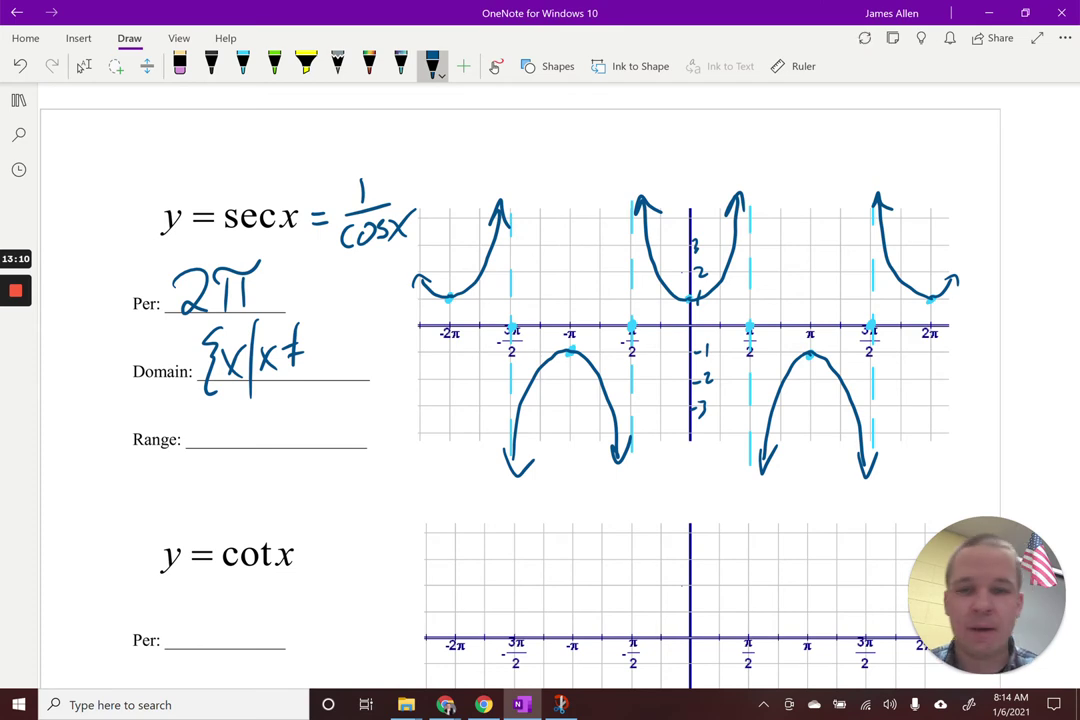
pyautogui.moveTo(309, 327); pyautogui.dragTo(340, 322)
pyautogui.moveTo(318, 326)
pyautogui.mouseDown()
pyautogui.moveTo(315, 345)
pyautogui.moveTo(330, 349)
pyautogui.mouseUp()
pyautogui.moveTo(312, 360); pyautogui.dragTo(327, 376)
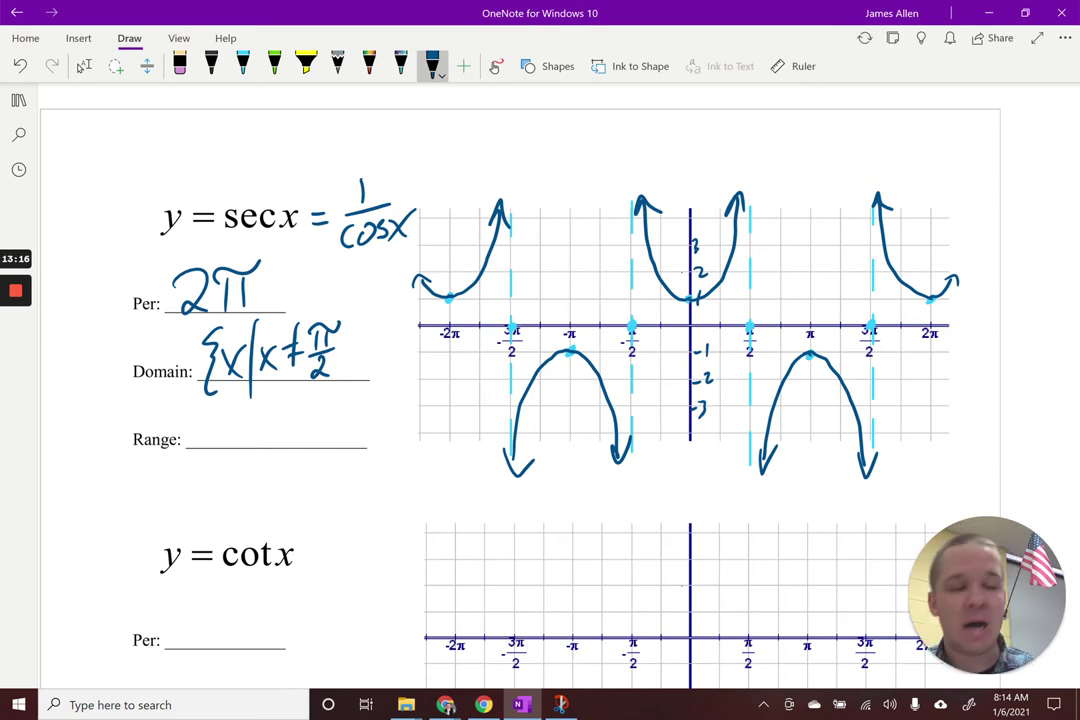
# Add + πn to the excluded values and redraw the domain's closing brace
pyautogui.moveTo(339, 350); pyautogui.dragTo(356, 349)
pyautogui.moveTo(348, 342)
pyautogui.mouseDown()
pyautogui.moveTo(348, 358)
pyautogui.moveTo(367, 360)
pyautogui.mouseUp()
pyautogui.moveTo(376, 341)
pyautogui.mouseDown()
pyautogui.moveTo(378, 359)
pyautogui.moveTo(384, 340)
pyautogui.moveTo(401, 357)
pyautogui.moveTo(412, 345)
pyautogui.moveTo(402, 380)
pyautogui.mouseUp()
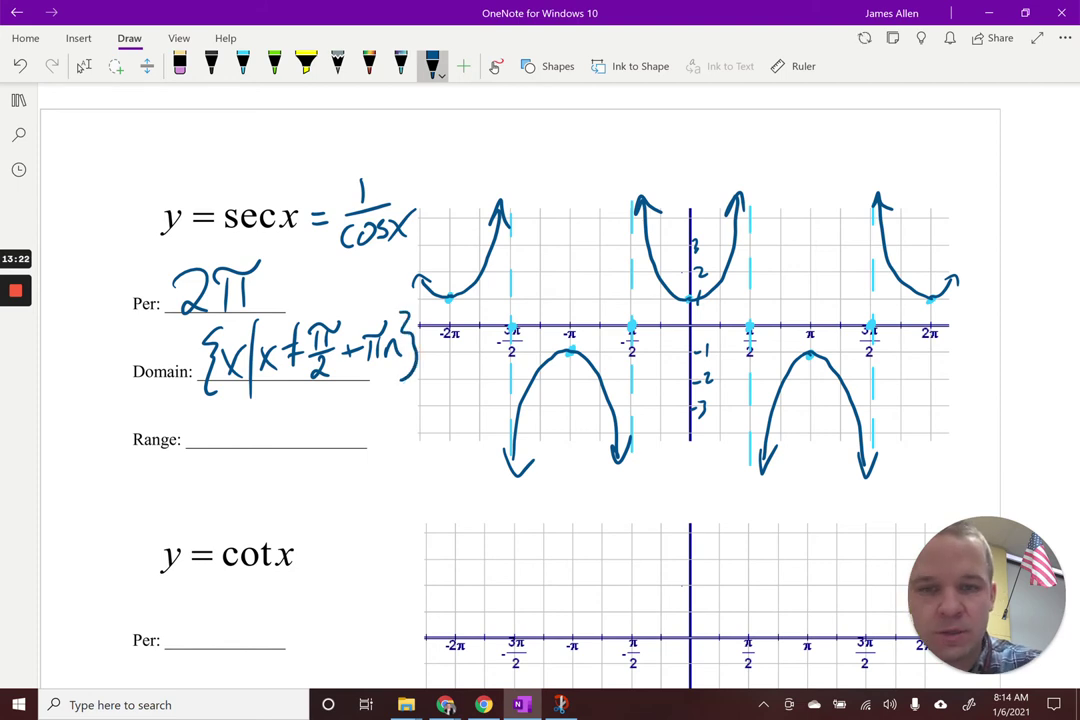
pyautogui.hotkey('ctrl', 'z')
pyautogui.moveTo(403, 313)
pyautogui.mouseDown()
pyautogui.moveTo(411, 336)
pyautogui.moveTo(401, 378)
pyautogui.mouseUp()
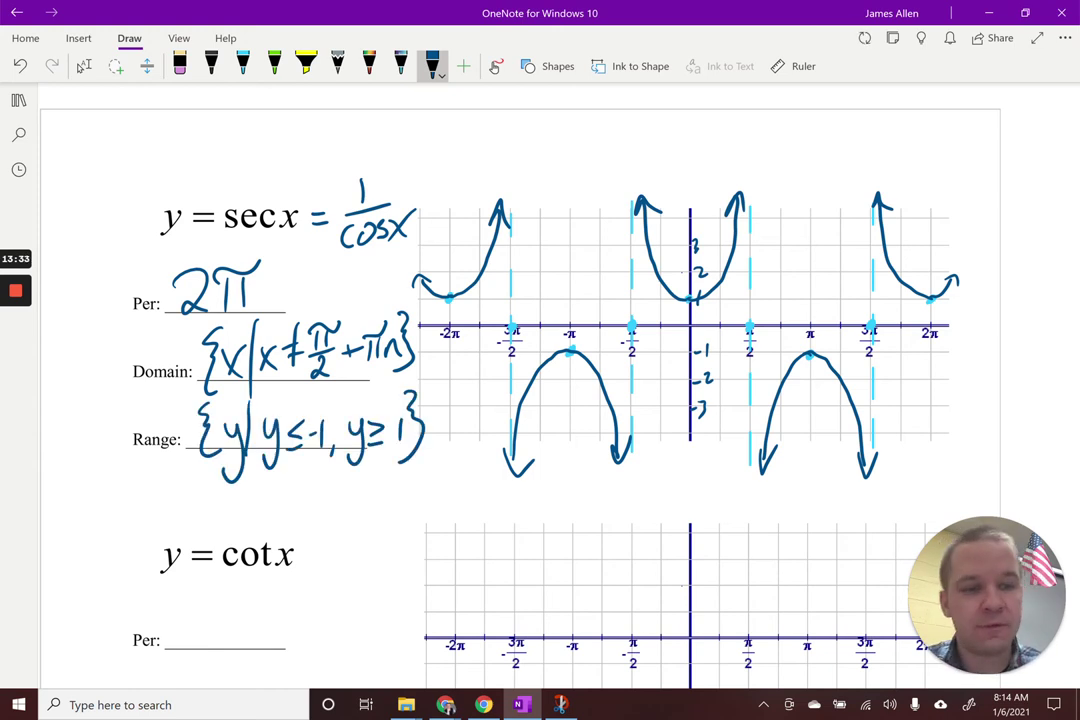
# Write cot x = cos x / sin x under the y = cot x heading in dark blue
pyautogui.scroll(-5, 540, 400)
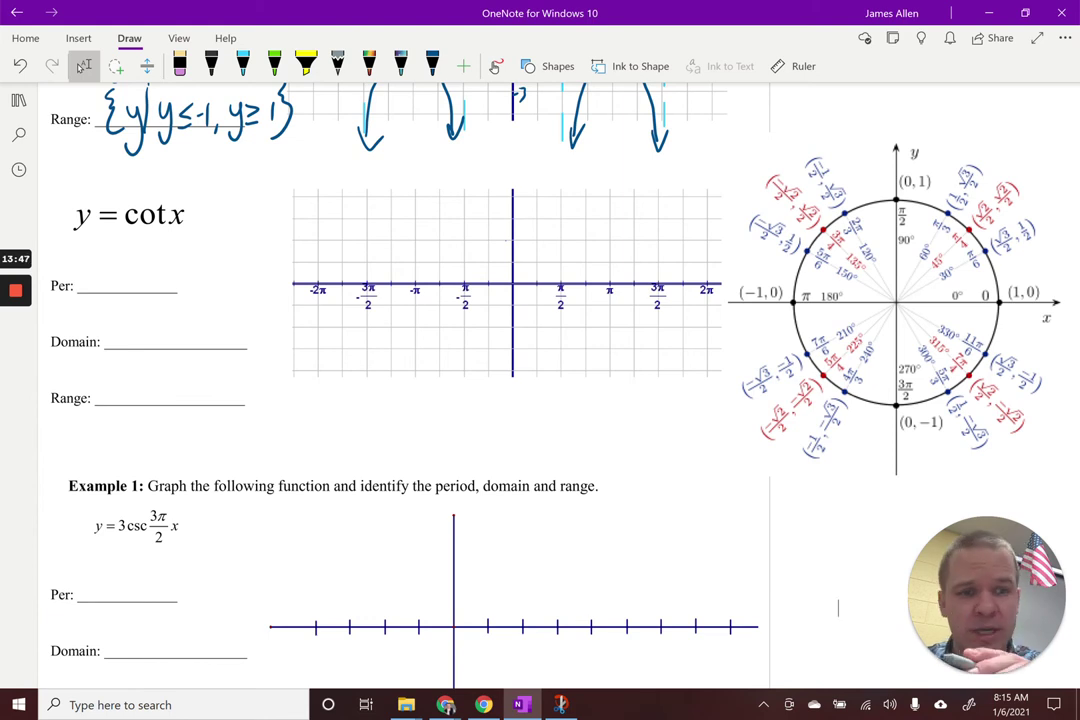
pyautogui.click(432, 63)
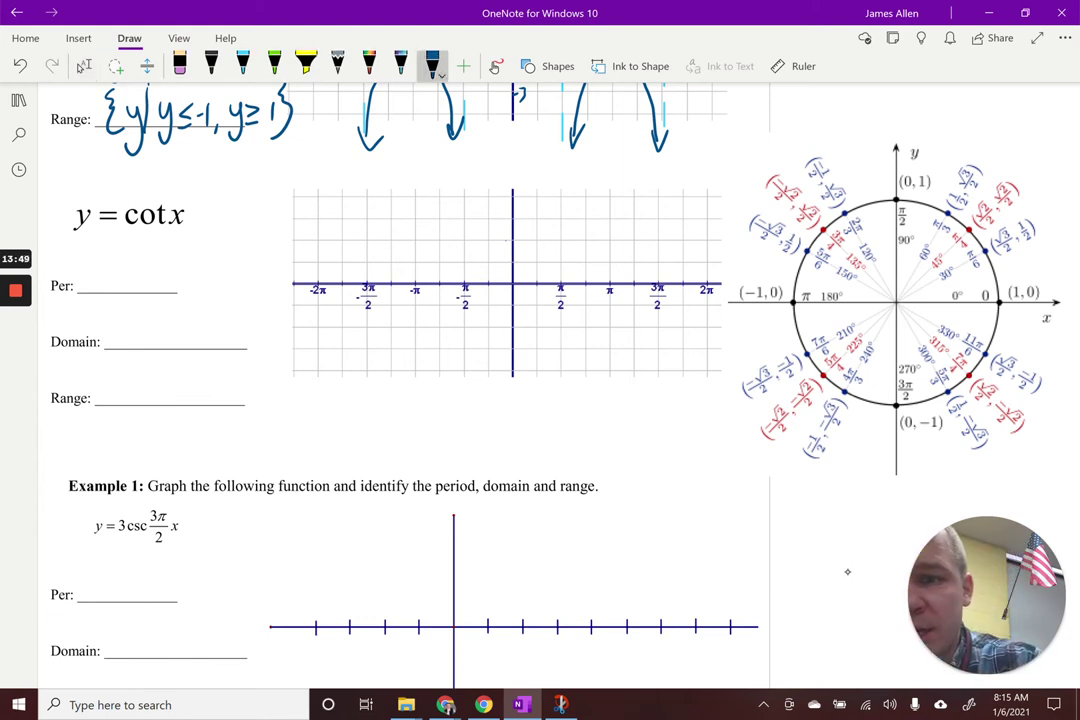
pyautogui.moveTo(96, 240)
pyautogui.mouseDown()
pyautogui.moveTo(123, 254)
pyautogui.moveTo(138, 241)
pyautogui.moveTo(145, 255)
pyautogui.moveTo(224, 240)
pyautogui.mouseUp()
pyautogui.moveTo(224, 227)
pyautogui.mouseDown()
pyautogui.moveTo(212, 240)
pyautogui.moveTo(227, 240)
pyautogui.moveTo(176, 264)
pyautogui.moveTo(191, 265)
pyautogui.mouseUp()
pyautogui.moveTo(196, 258); pyautogui.dragTo(219, 266)
pyautogui.moveTo(219, 255); pyautogui.dragTo(207, 266)
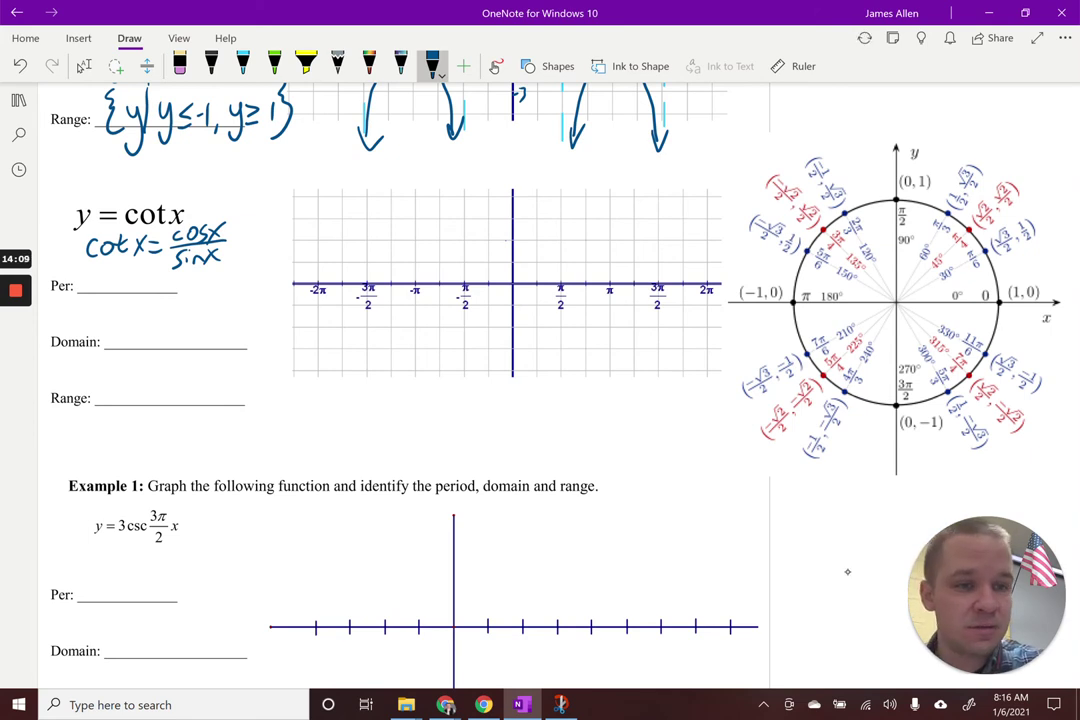
# Label the unit circle: undefined at (1, 0) and (−1, 0), 0 at the top
pyautogui.moveTo(1021, 270)
pyautogui.mouseDown()
pyautogui.moveTo(1047, 282)
pyautogui.moveTo(1066, 260)
pyautogui.mouseUp()
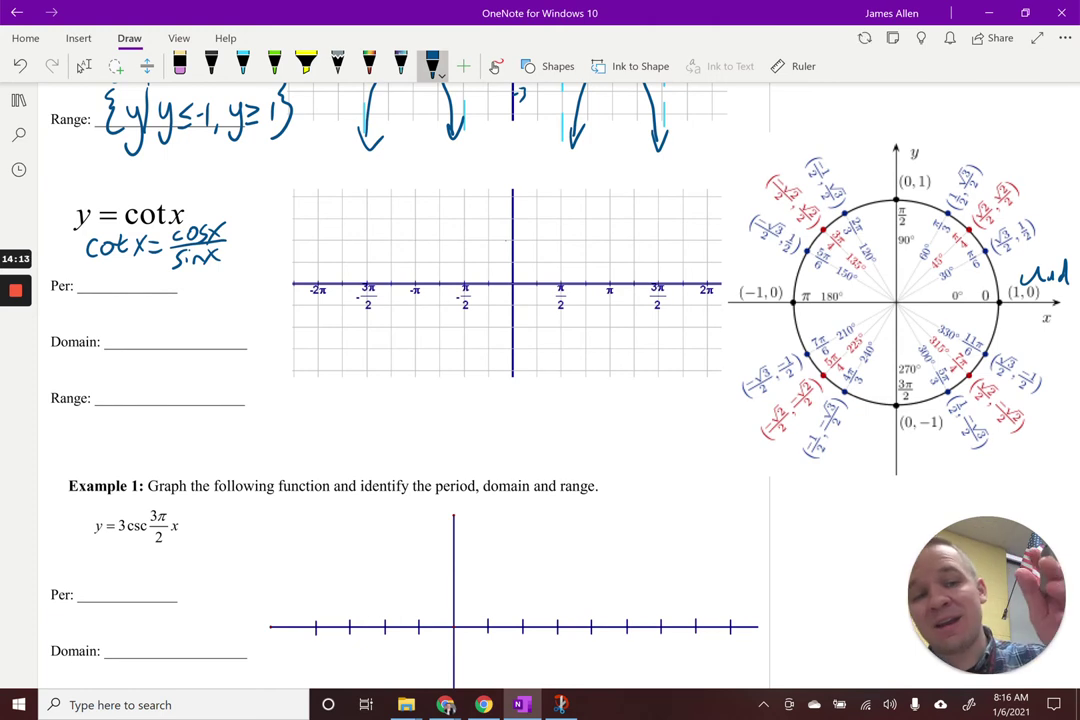
pyautogui.moveTo(907, 118); pyautogui.dragTo(903, 120)
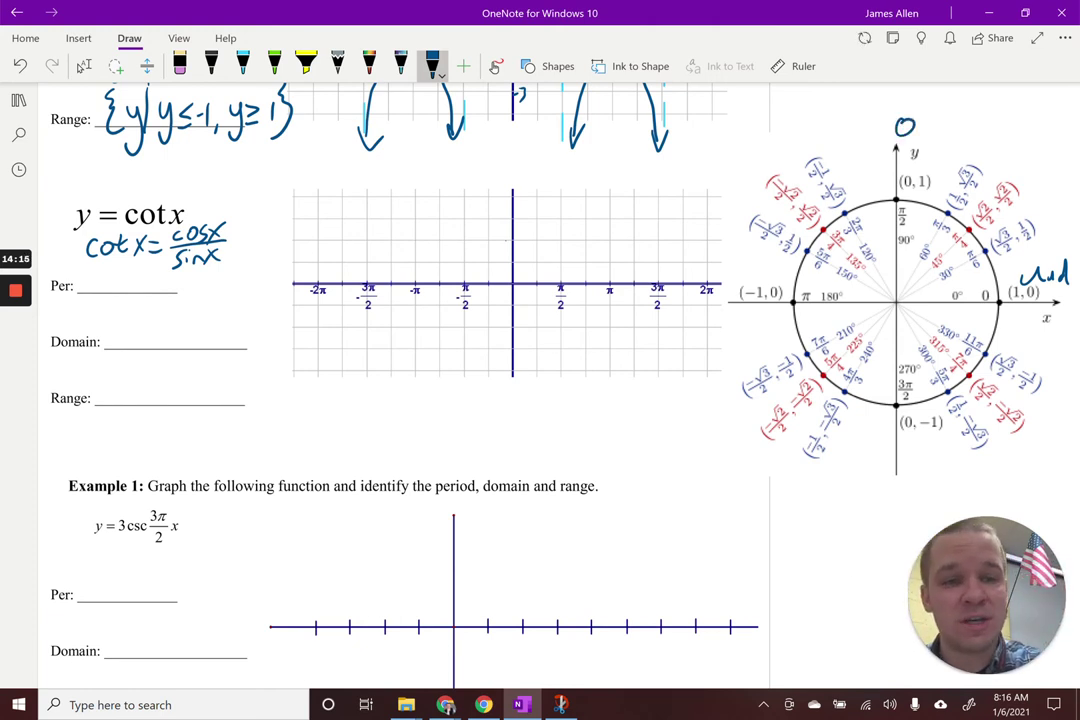
pyautogui.moveTo(727, 308); pyautogui.dragTo(773, 300)
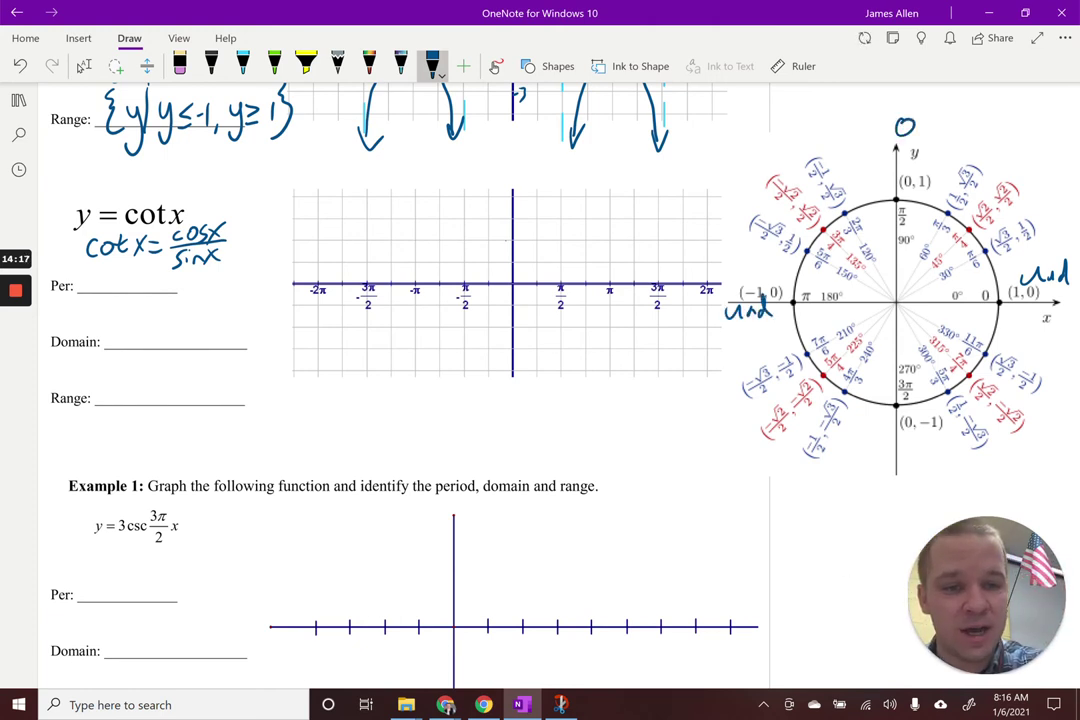
# Label the circle's bottom point 0 and switch the pen to green
pyautogui.moveTo(904, 486)
pyautogui.mouseDown()
pyautogui.moveTo(895, 502)
pyautogui.moveTo(904, 487)
pyautogui.mouseUp()
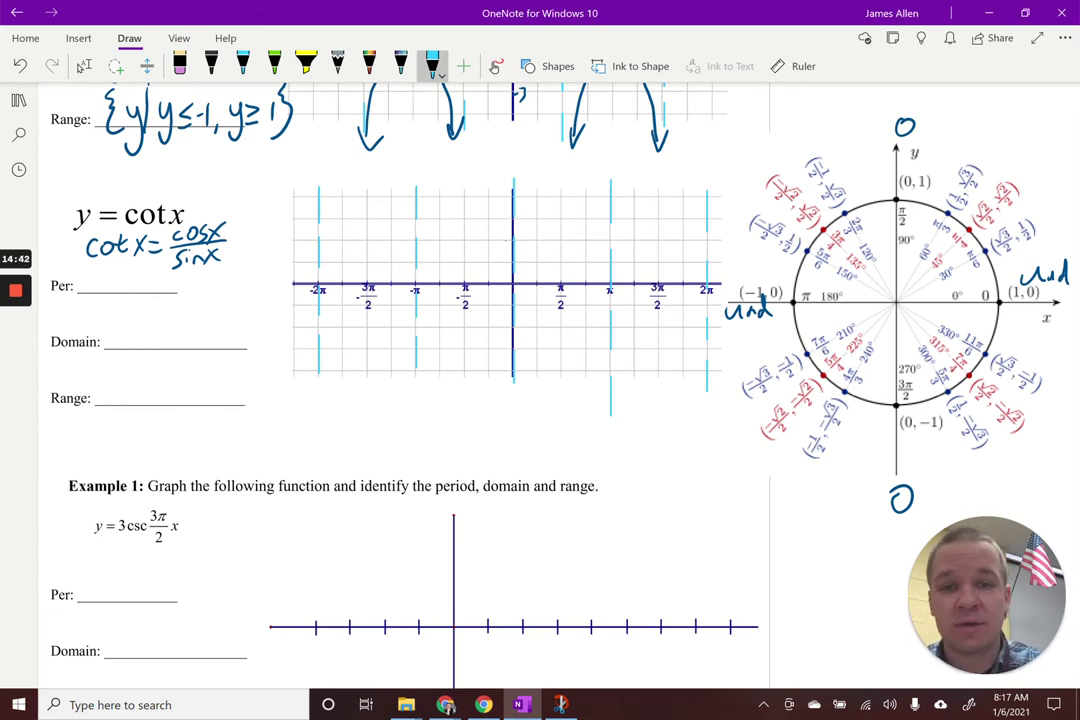
pyautogui.click(432, 66)
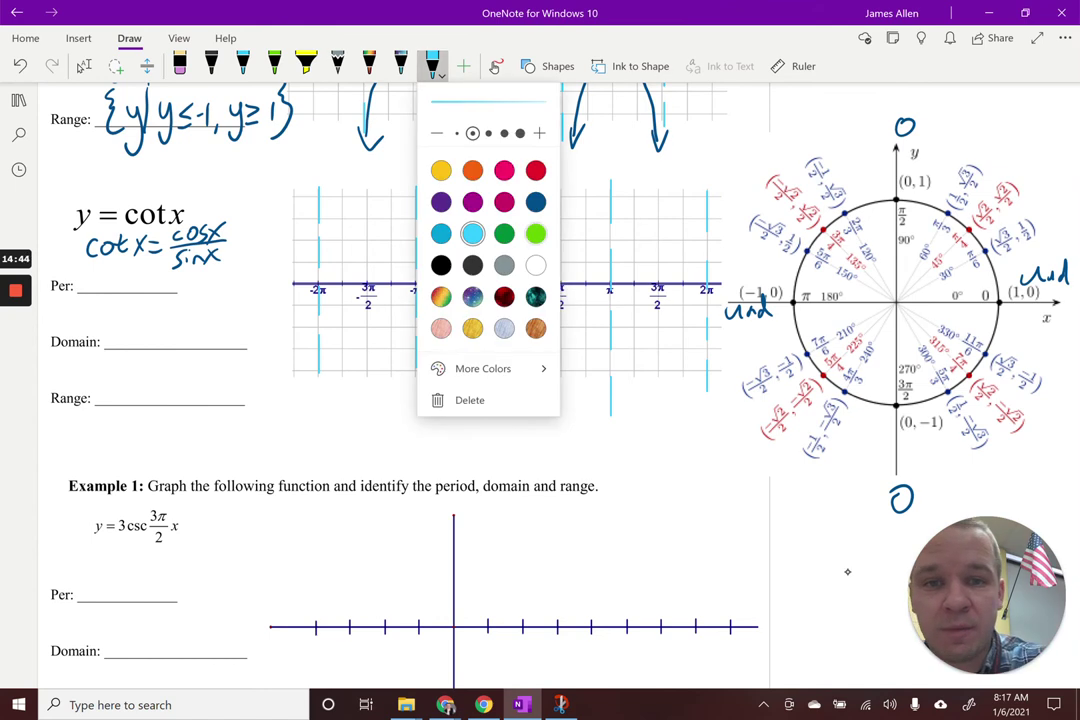
pyautogui.click(504, 233)
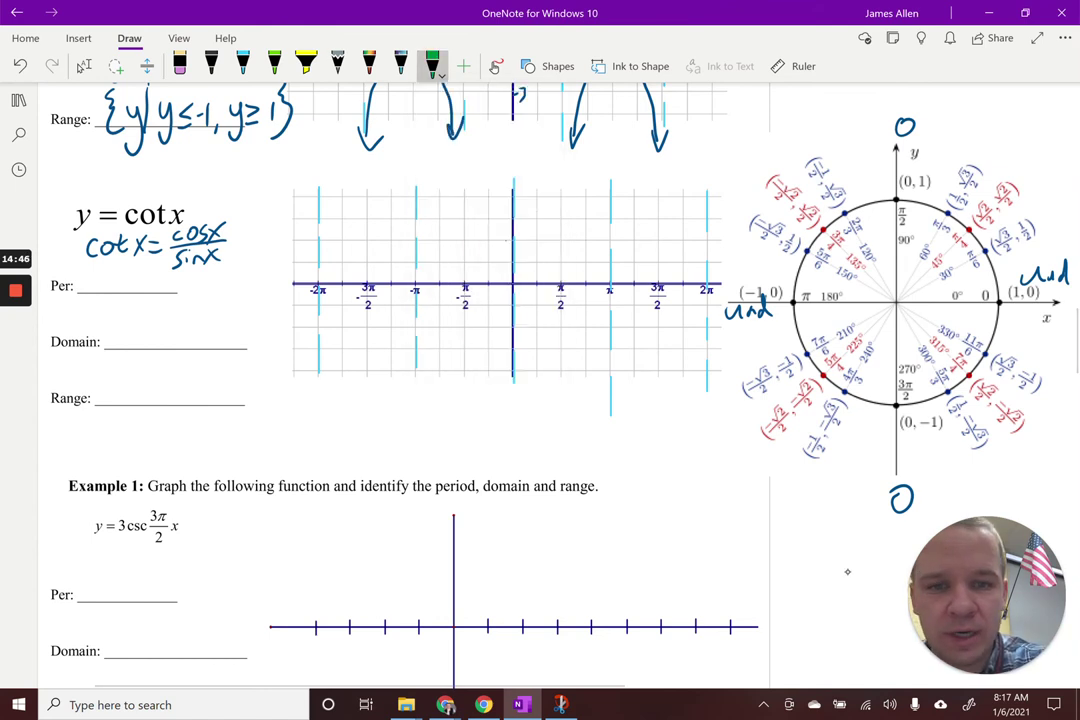
# Plot the cot x zeros at π/2, 3π/2, −π/2 and −3π/2
pyautogui.click(558, 287)
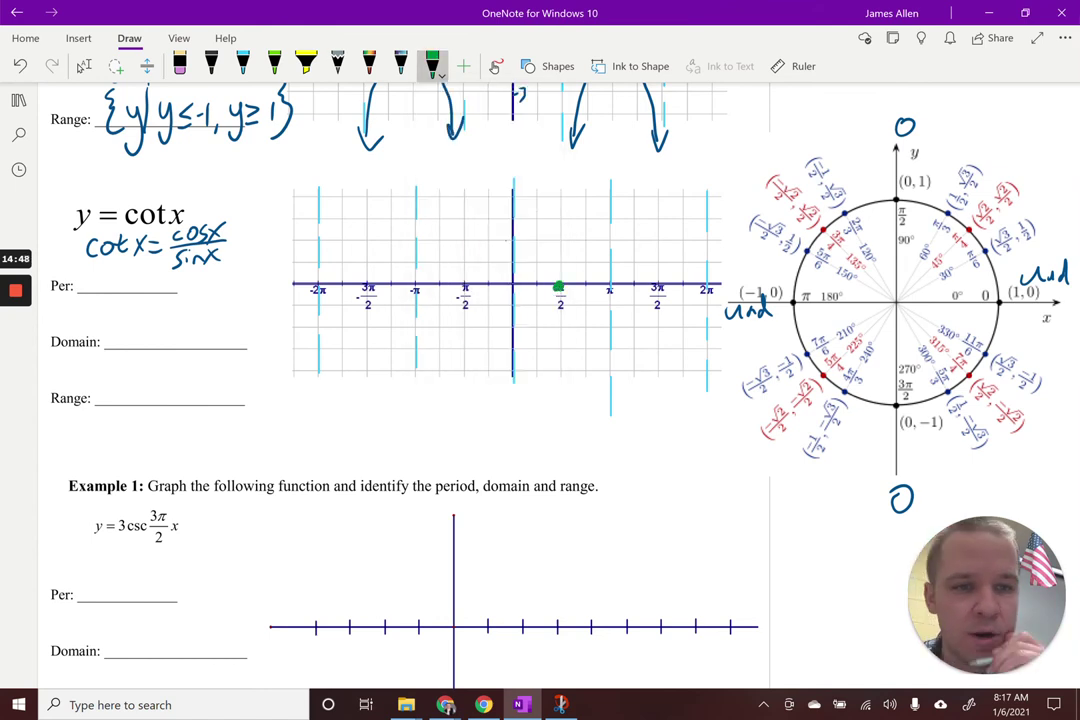
pyautogui.click(657, 286)
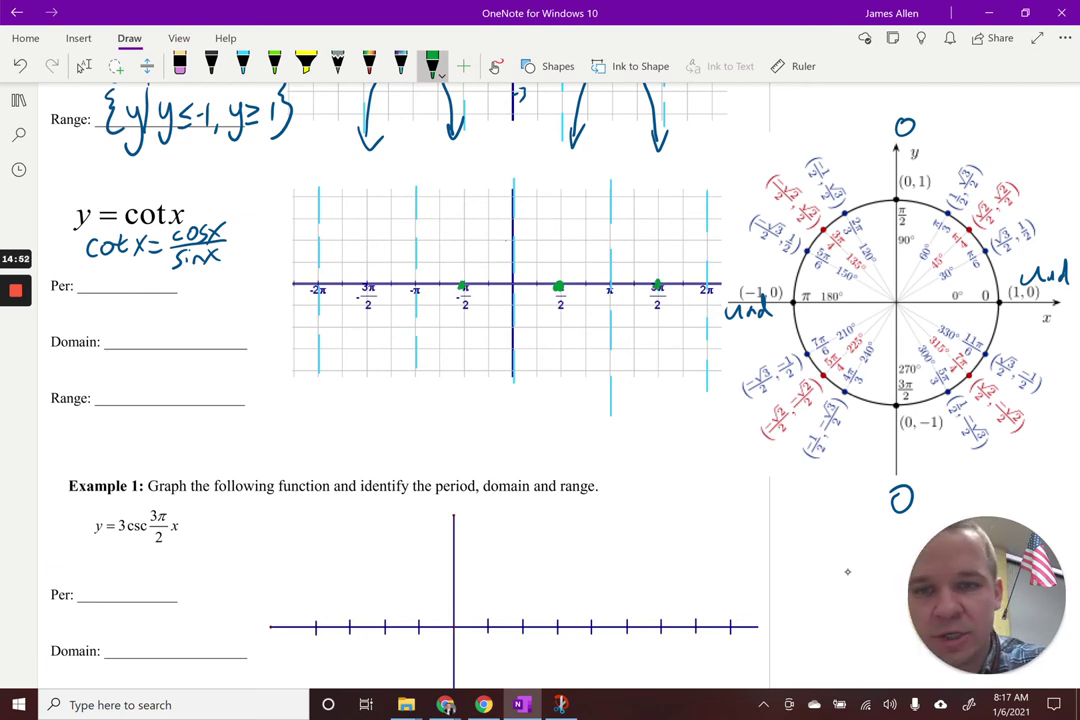
pyautogui.click(366, 286)
pyautogui.click(462, 286)
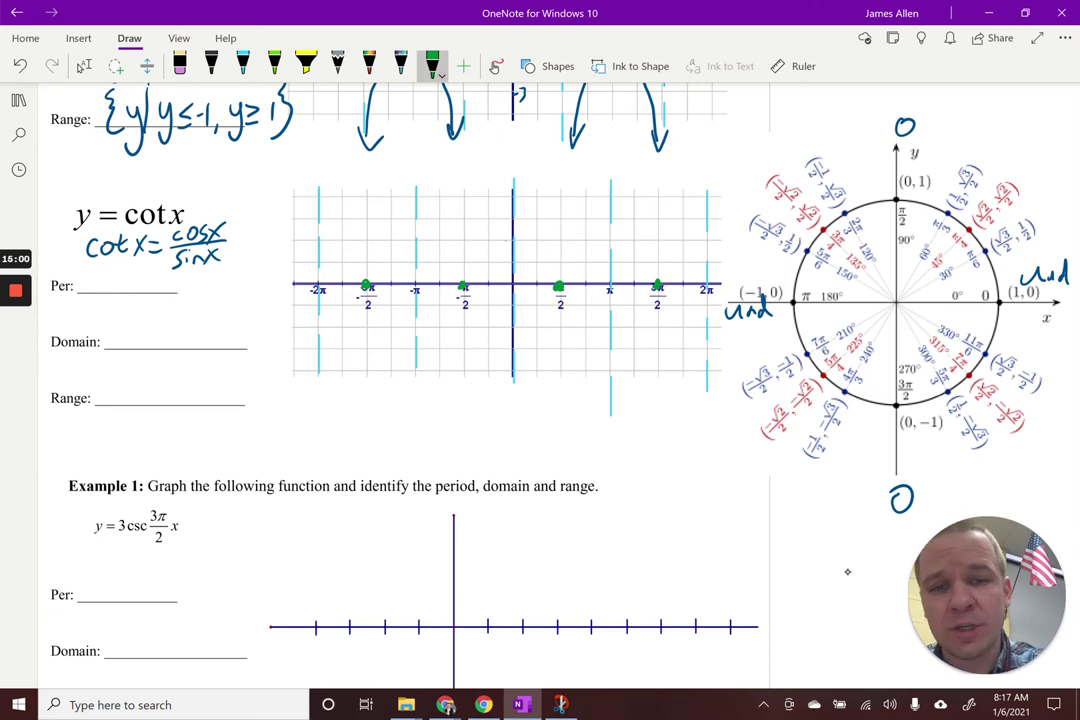
# Plot the cot x points (π/4, 1) and (3π/4, −1)
pyautogui.moveTo(540, 279); pyautogui.dragTo(537, 291)
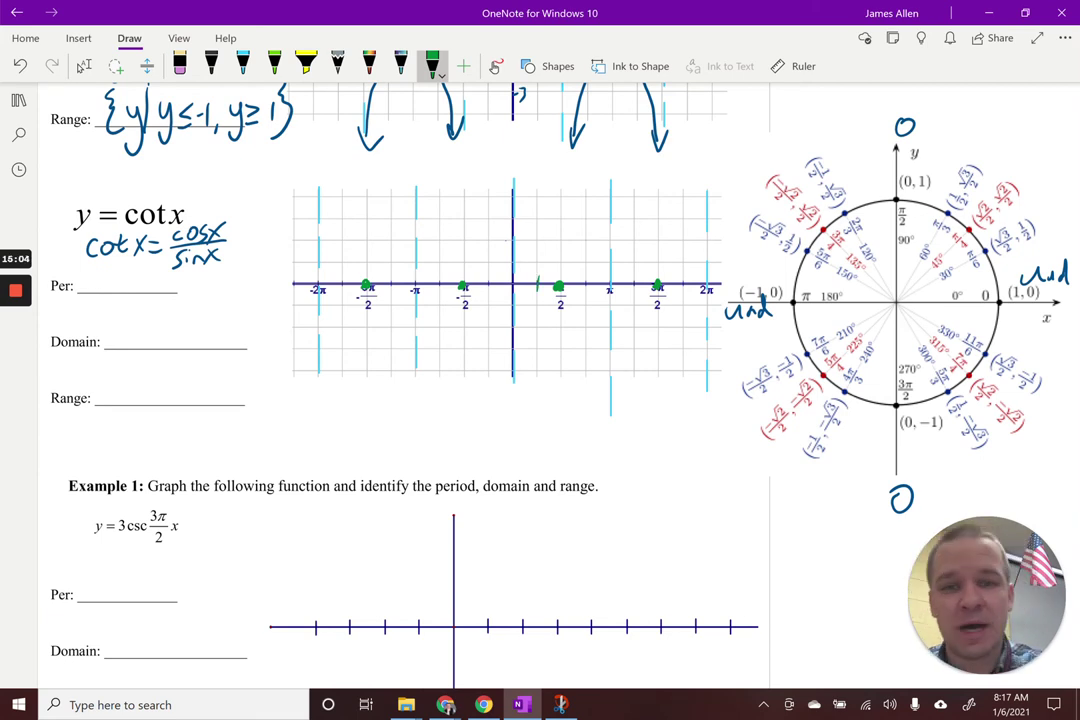
pyautogui.moveTo(536, 257); pyautogui.dragTo(536, 267)
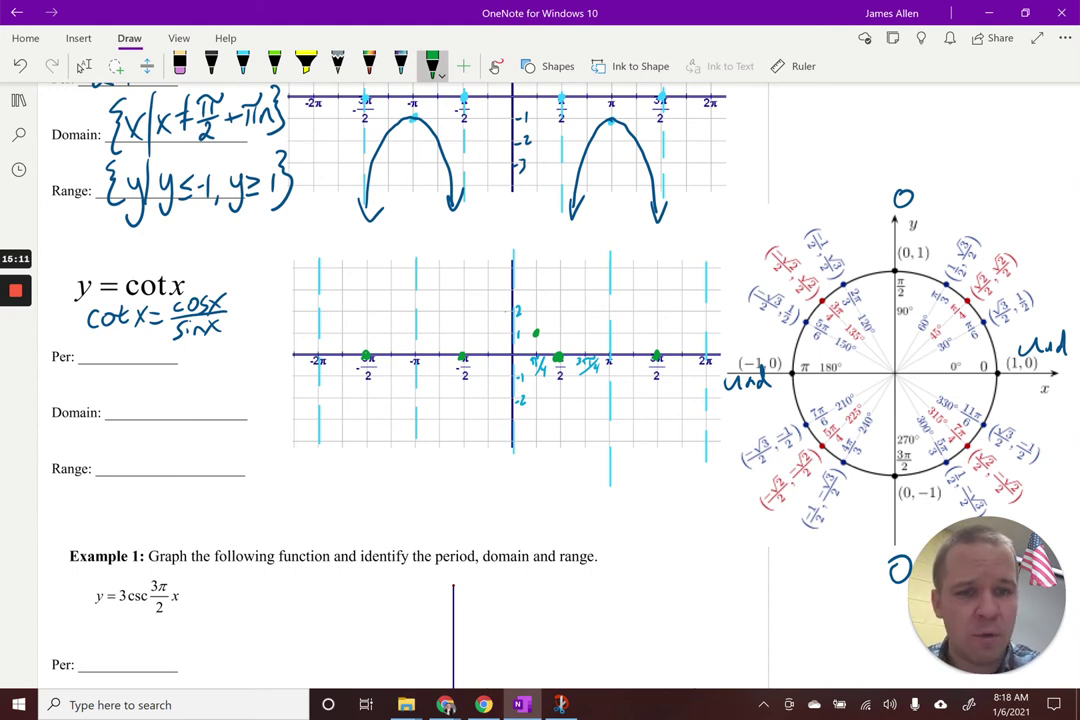
pyautogui.moveTo(822, 240)
pyautogui.mouseDown()
pyautogui.moveTo(835, 305)
pyautogui.moveTo(850, 265)
pyautogui.mouseUp()
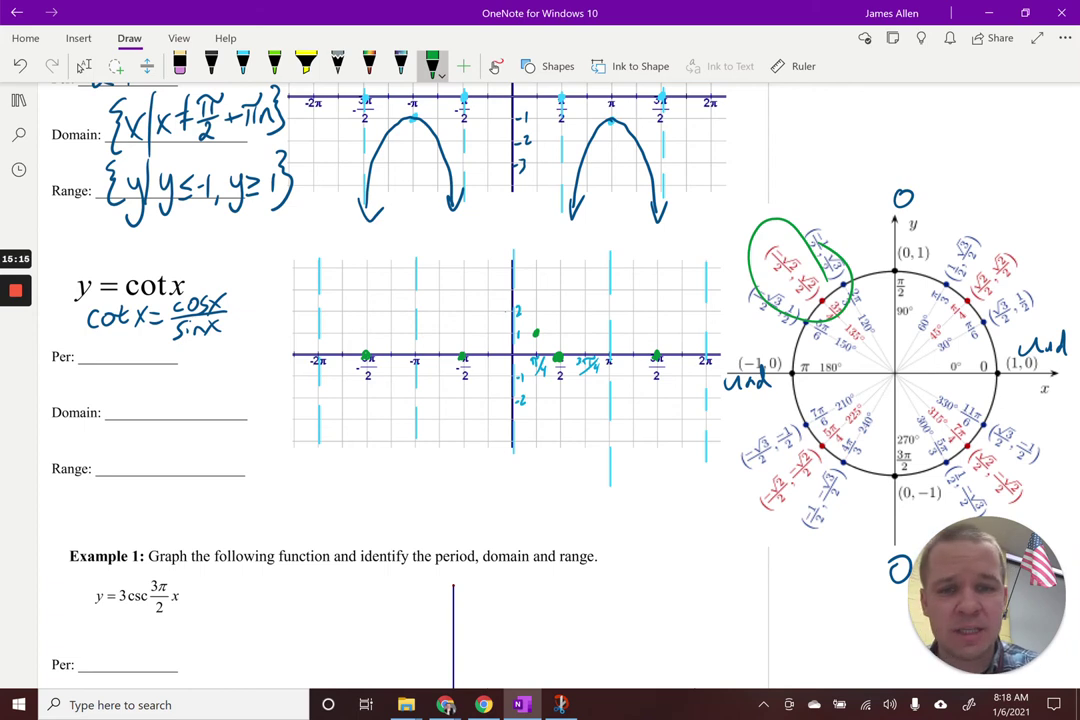
pyautogui.click(584, 373)
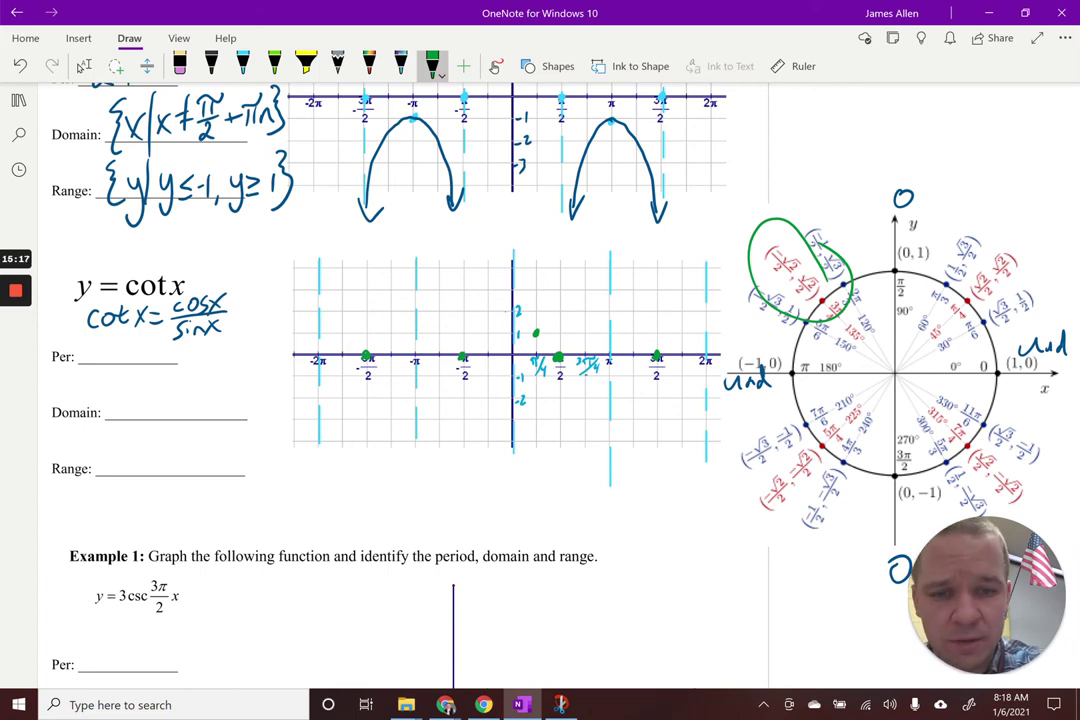
pyautogui.moveTo(584, 375); pyautogui.dragTo(587, 369)
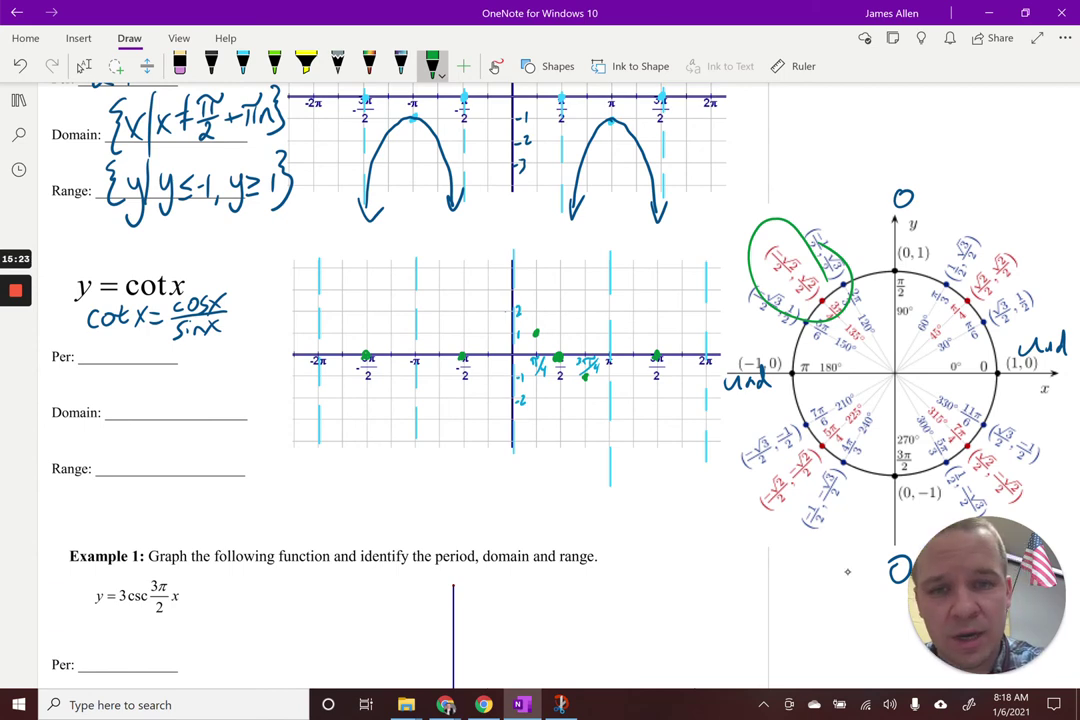
# Draw a green cot x branch between asymptotes and write the period π
pyautogui.moveTo(517, 240); pyautogui.dragTo(603, 470)
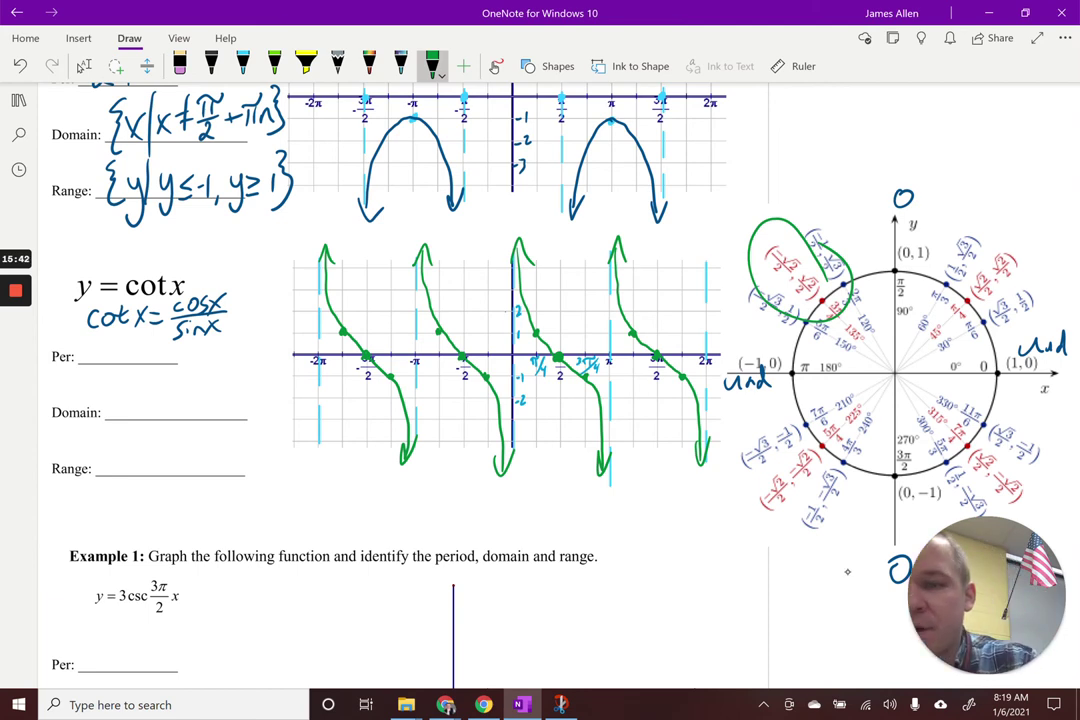
pyautogui.moveTo(98, 342); pyautogui.dragTo(96, 366)
pyautogui.moveTo(113, 341)
pyautogui.mouseDown()
pyautogui.moveTo(112, 362)
pyautogui.moveTo(124, 331)
pyautogui.mouseUp()
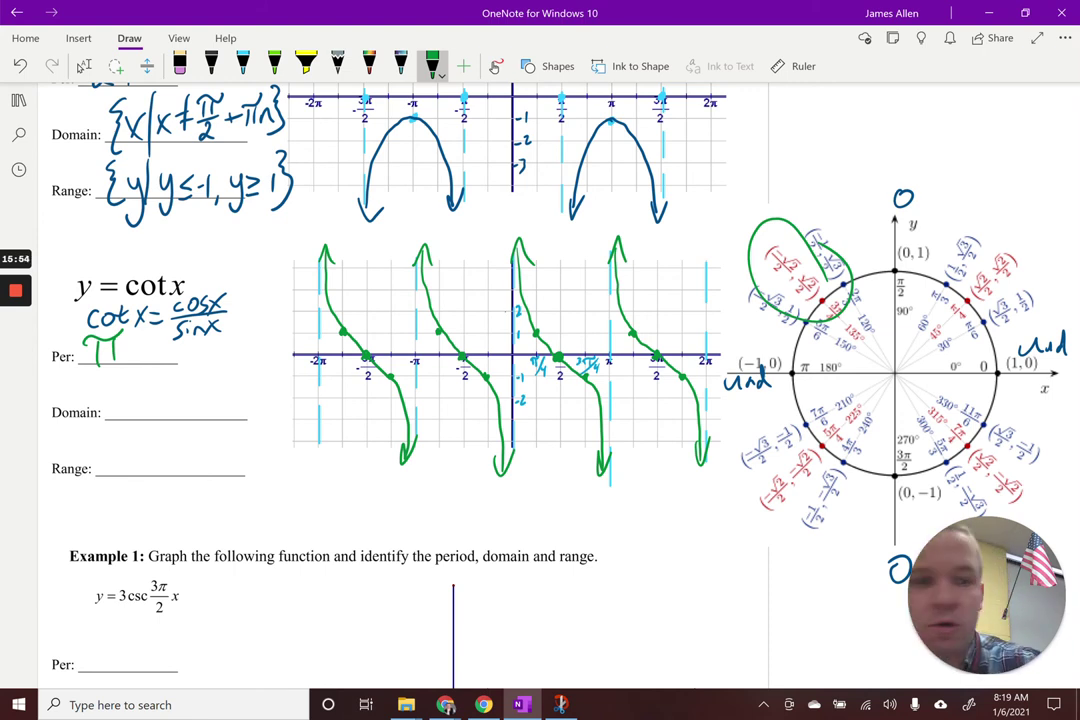
# Write the cot x domain as {x | x ≠ πn}
pyautogui.moveTo(124, 380)
pyautogui.mouseDown()
pyautogui.moveTo(121, 421)
pyautogui.moveTo(149, 418)
pyautogui.mouseUp()
pyautogui.moveTo(148, 385)
pyautogui.mouseDown()
pyautogui.moveTo(131, 418)
pyautogui.moveTo(154, 426)
pyautogui.moveTo(178, 411)
pyautogui.mouseUp()
pyautogui.moveTo(178, 388)
pyautogui.mouseDown()
pyautogui.moveTo(166, 418)
pyautogui.moveTo(196, 392)
pyautogui.mouseUp()
pyautogui.moveTo(184, 400); pyautogui.dragTo(197, 399)
pyautogui.moveTo(194, 385)
pyautogui.mouseDown()
pyautogui.moveTo(187, 406)
pyautogui.moveTo(205, 410)
pyautogui.mouseUp()
pyautogui.moveTo(216, 390)
pyautogui.mouseDown()
pyautogui.moveTo(219, 410)
pyautogui.moveTo(227, 386)
pyautogui.moveTo(243, 411)
pyautogui.mouseUp()
pyautogui.moveTo(247, 366); pyautogui.dragTo(245, 424)
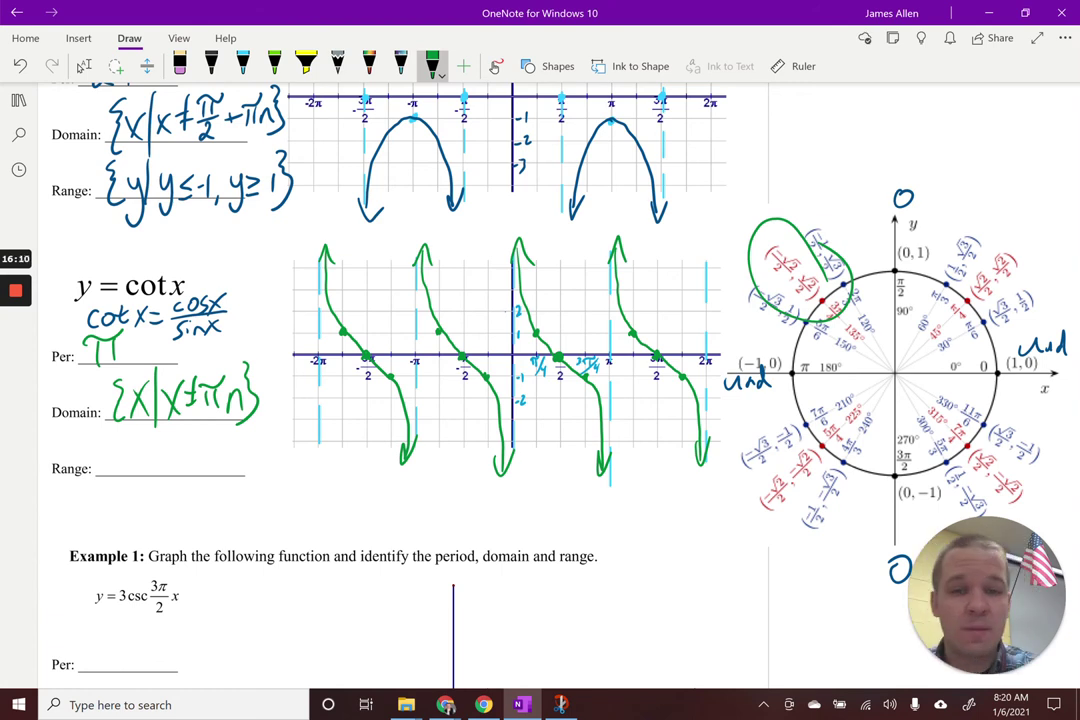
# Write the cot x range as {y | y = ℝ}
pyautogui.moveTo(125, 446)
pyautogui.mouseDown()
pyautogui.moveTo(112, 476)
pyautogui.moveTo(122, 510)
pyautogui.mouseUp()
pyautogui.moveTo(138, 450)
pyautogui.mouseDown()
pyautogui.moveTo(120, 485)
pyautogui.moveTo(145, 510)
pyautogui.mouseUp()
pyautogui.moveTo(179, 447)
pyautogui.mouseDown()
pyautogui.moveTo(179, 478)
pyautogui.moveTo(188, 472)
pyautogui.mouseUp()
pyautogui.moveTo(199, 450)
pyautogui.mouseDown()
pyautogui.moveTo(190, 505)
pyautogui.moveTo(226, 454)
pyautogui.moveTo(228, 463)
pyautogui.mouseUp()
pyautogui.moveTo(220, 446)
pyautogui.mouseDown()
pyautogui.moveTo(212, 472)
pyautogui.moveTo(236, 486)
pyautogui.moveTo(246, 468)
pyautogui.moveTo(278, 481)
pyautogui.mouseUp()
pyautogui.hotkey('ctrl', 'z')
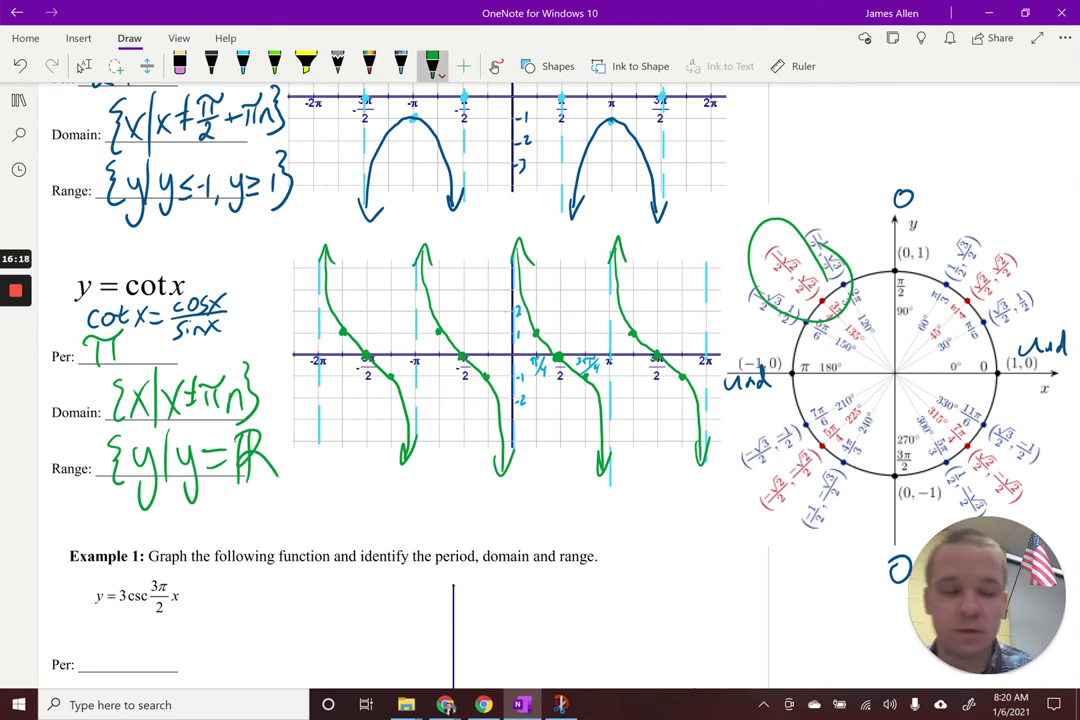
pyautogui.moveTo(266, 425)
pyautogui.mouseDown()
pyautogui.moveTo(284, 468)
pyautogui.moveTo(278, 495)
pyautogui.mouseUp()
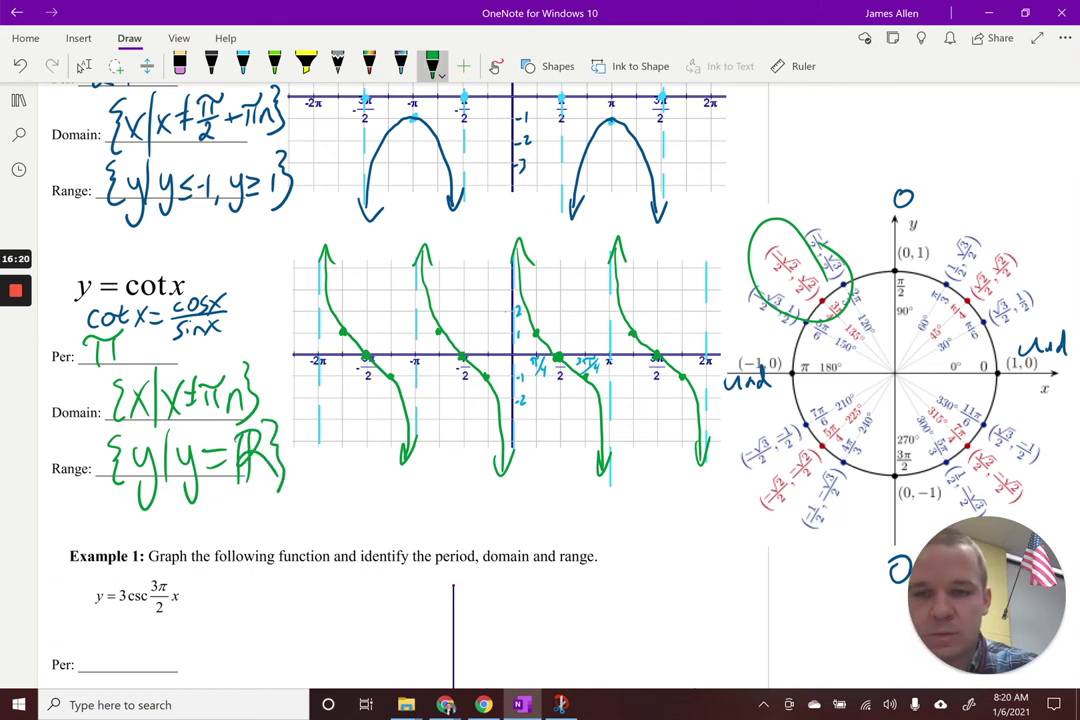